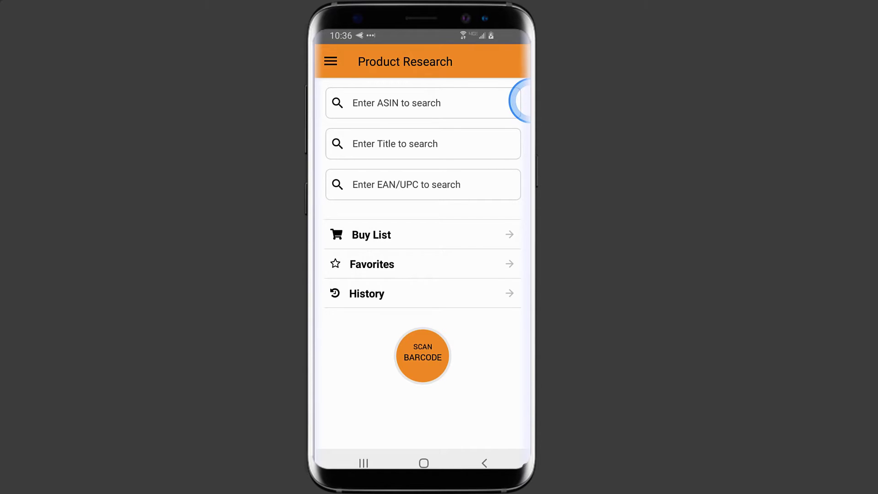
Open Google Sheets Settings from the app's menu drawer.
{"action": "left_click", "coordinate": [331, 63]}
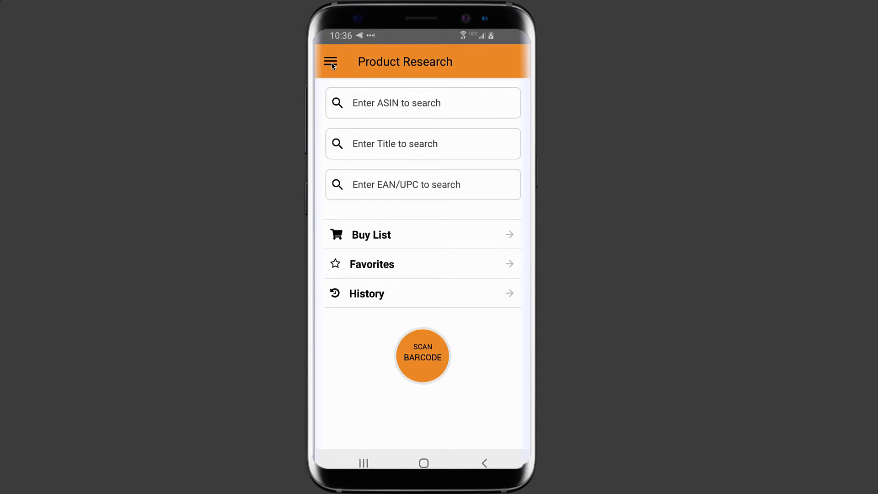
{"action": "left_click", "coordinate": [332, 64]}
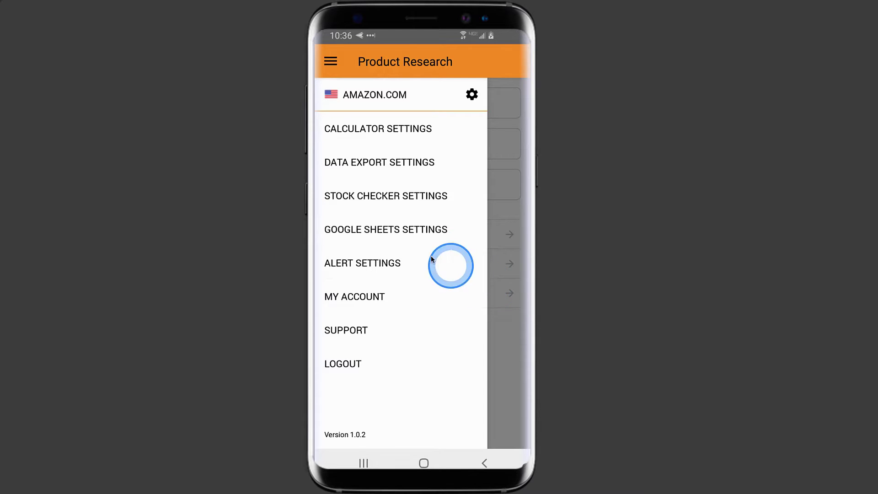
{"action": "left_click", "coordinate": [424, 247]}
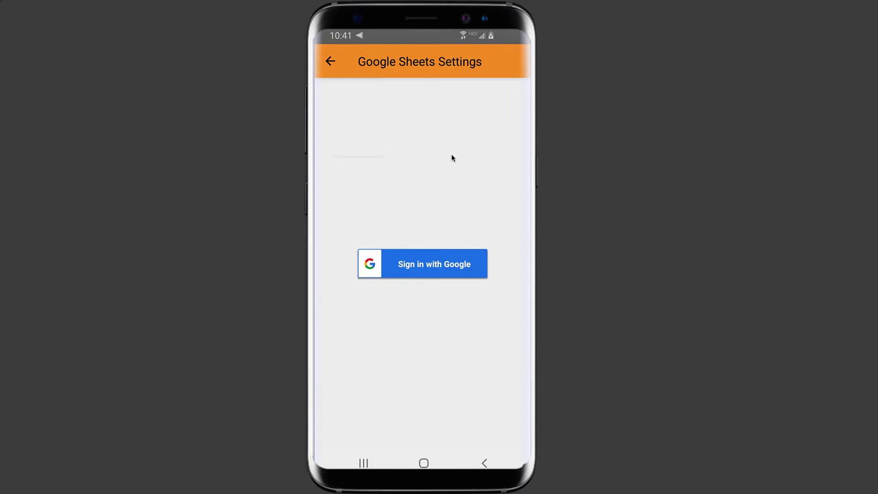
Sign in with the Google account and allow ScanEZ access to Drive files and spreadsheets.
{"action": "left_click", "coordinate": [472, 271]}
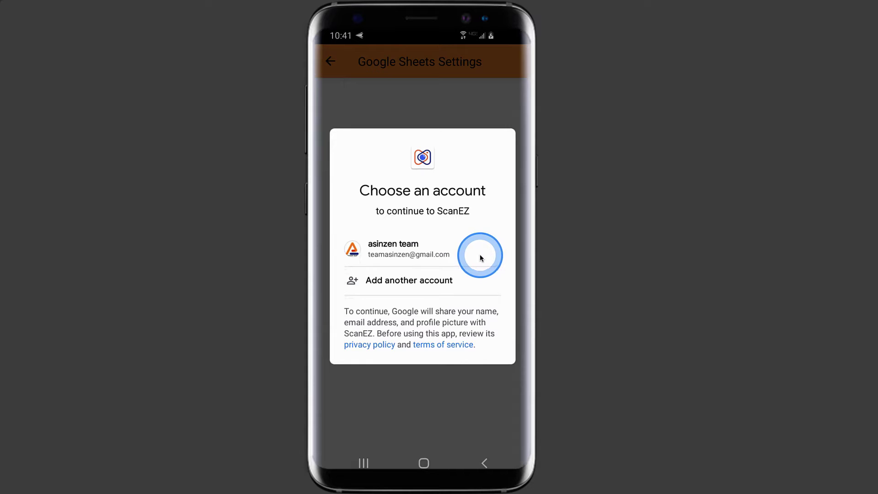
{"action": "left_click", "coordinate": [442, 257]}
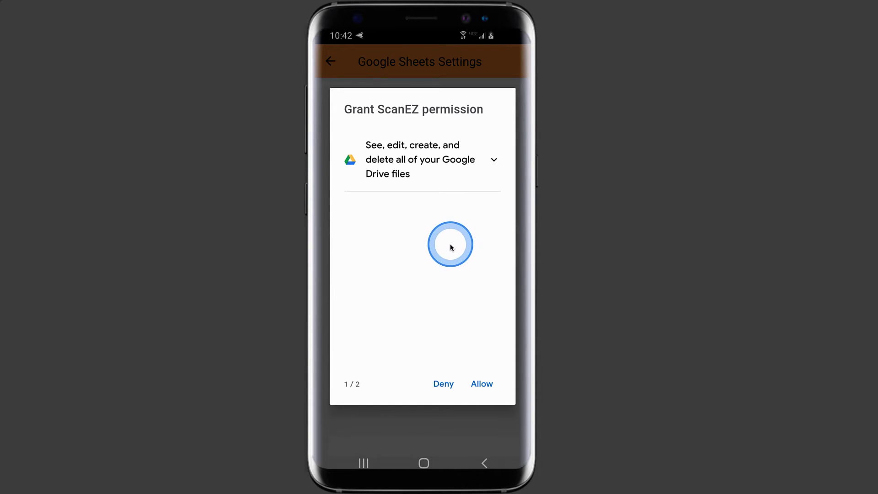
{"action": "left_click", "coordinate": [487, 391]}
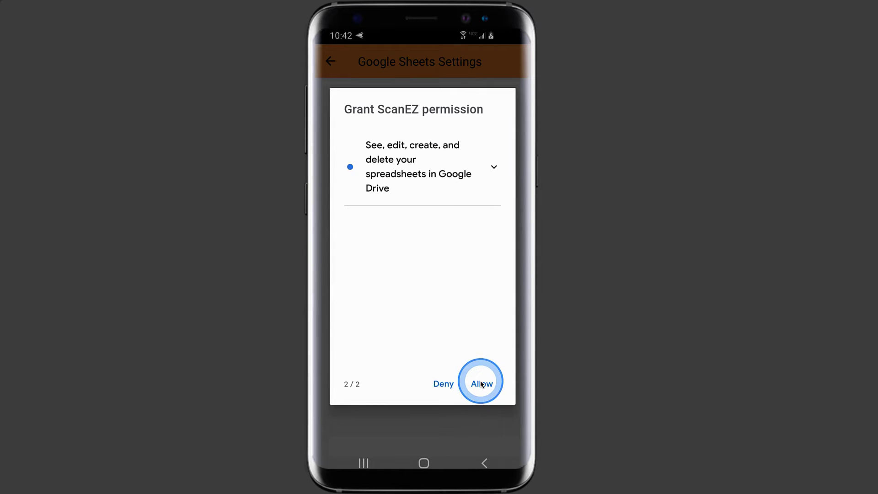
{"action": "left_click", "coordinate": [482, 385]}
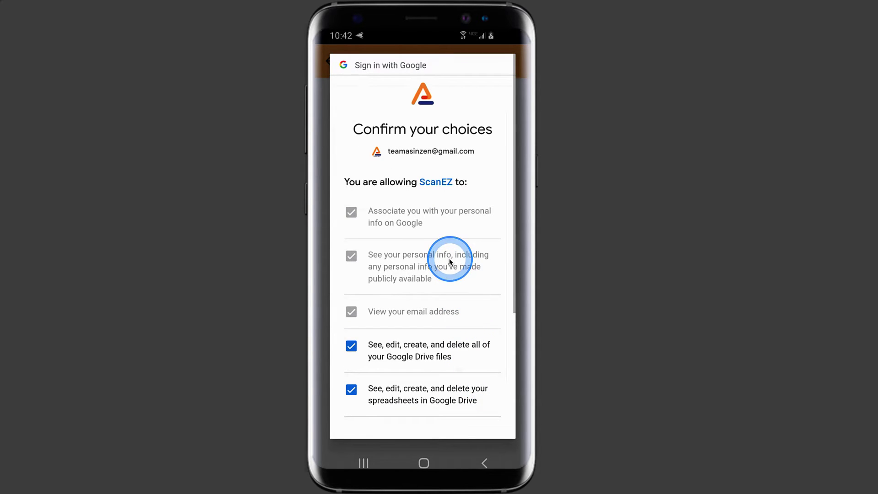
{"action": "scroll", "coordinate": [448, 268], "scroll_direction": "down", "scroll_amount": 5}
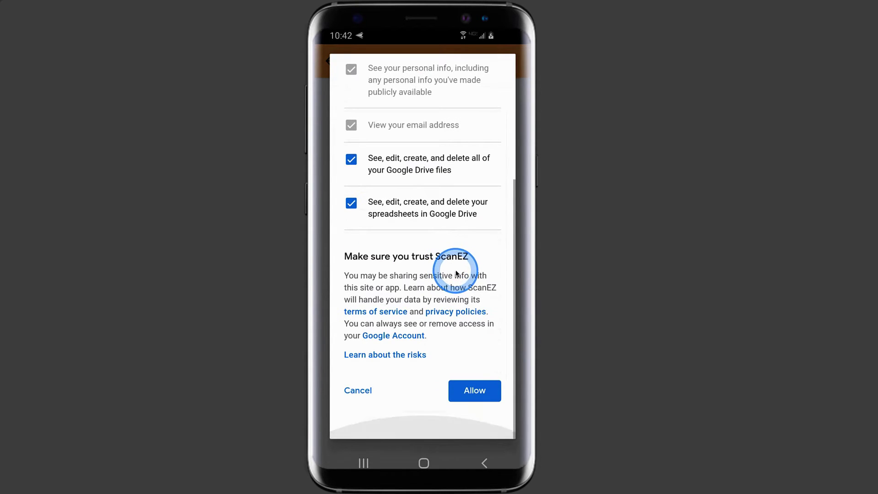
{"action": "left_click", "coordinate": [480, 396]}
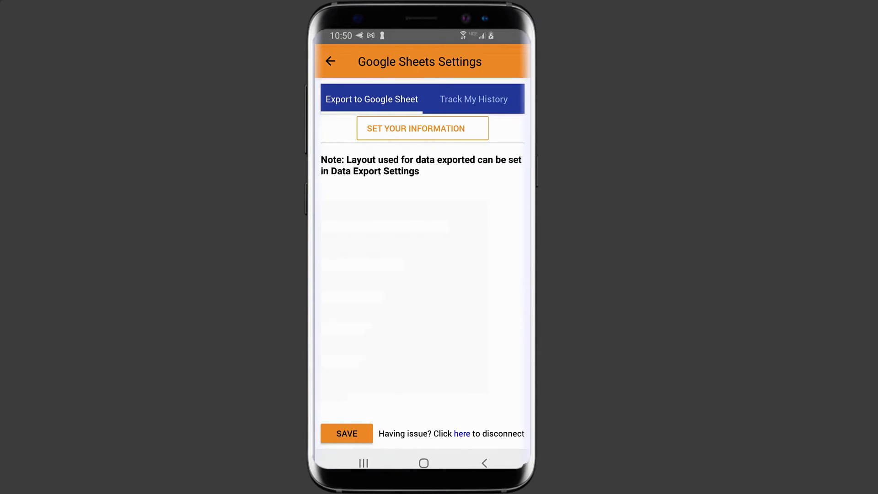
Choose the walmart sheet of the My LeadList spreadsheet as the export target and save.
{"action": "left_click", "coordinate": [464, 137]}
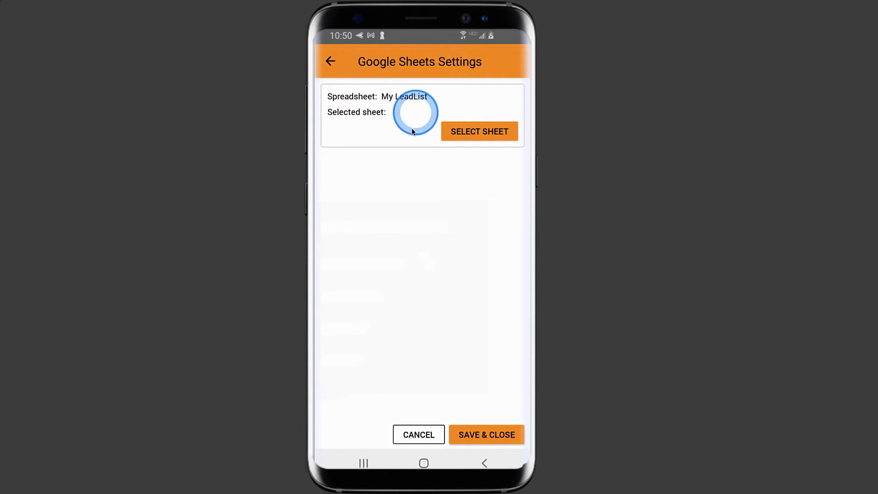
{"action": "left_click", "coordinate": [487, 135]}
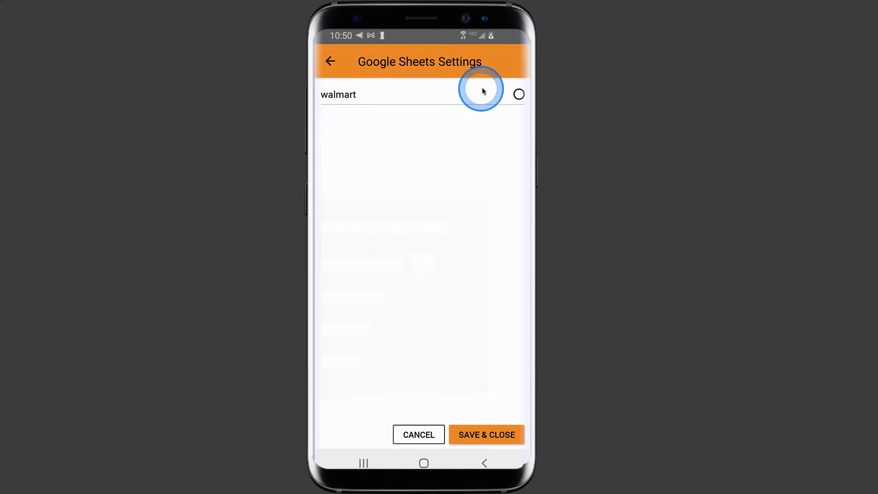
{"action": "left_click", "coordinate": [518, 95]}
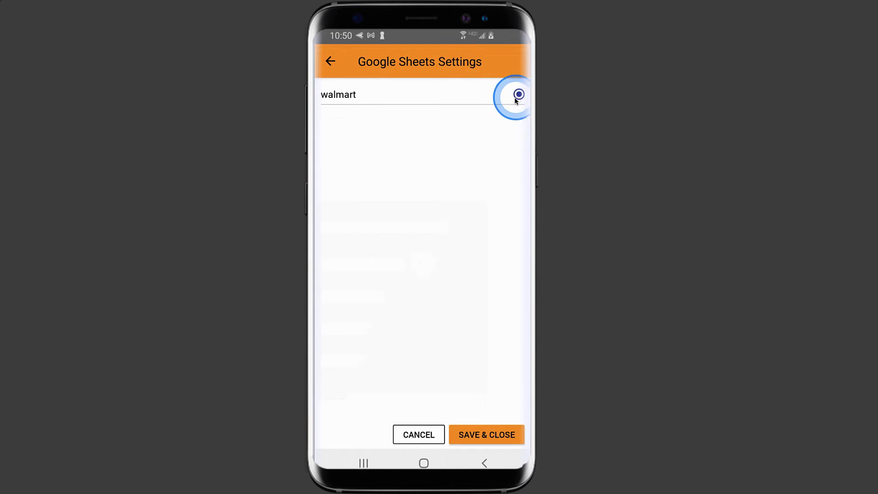
{"action": "left_click", "coordinate": [492, 439]}
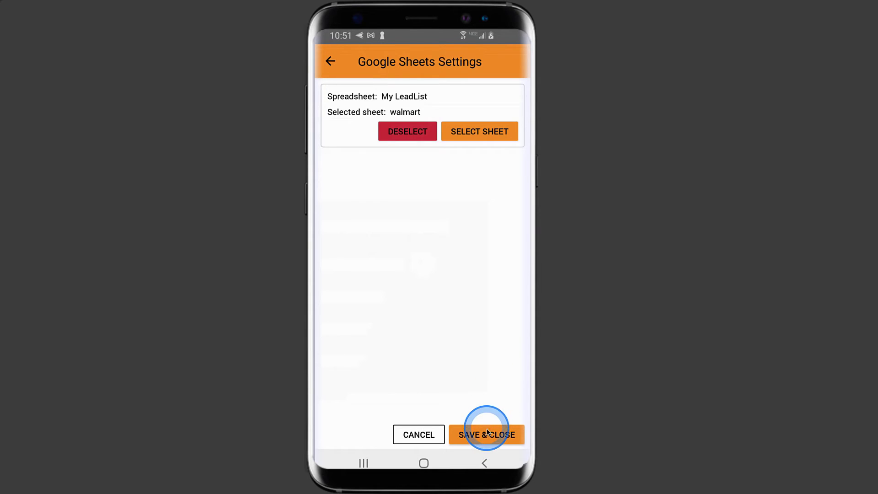
Mark the walmart sheet as having a header row, set its range to A1:D1, and save.
{"action": "left_click", "coordinate": [488, 433]}
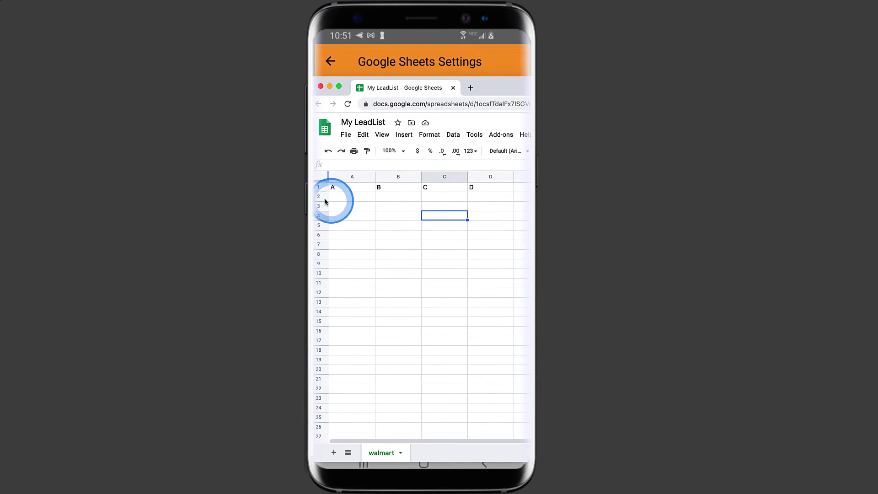
{"action": "left_click", "coordinate": [320, 186]}
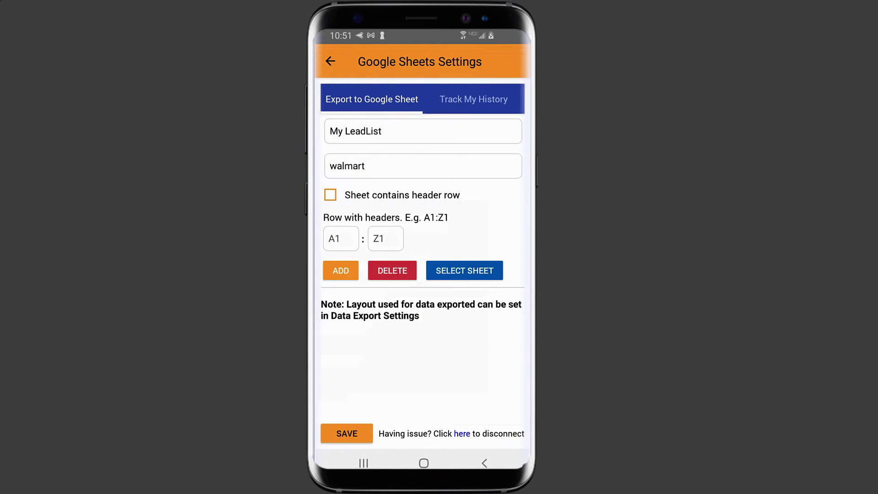
{"action": "left_click", "coordinate": [330, 195]}
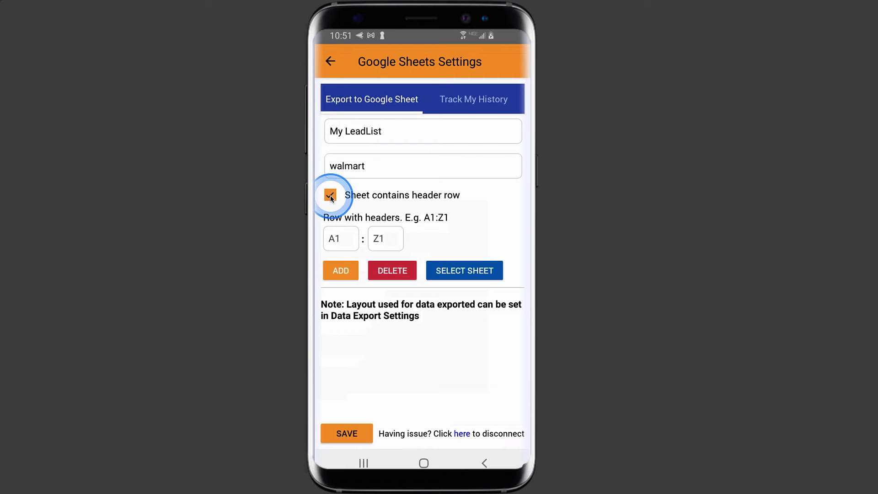
{"action": "left_click", "coordinate": [335, 240]}
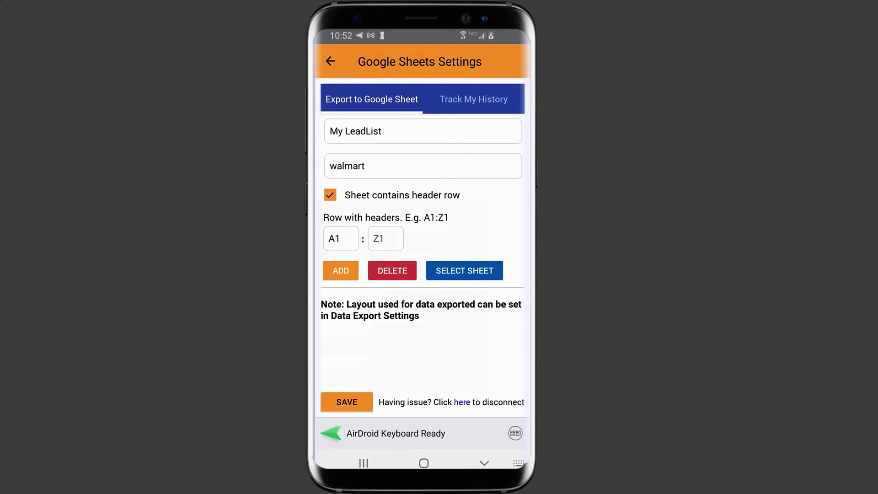
{"action": "left_click", "coordinate": [385, 238]}
{"action": "type", "text": "D1"}
{"action": "left_click", "coordinate": [348, 432]}
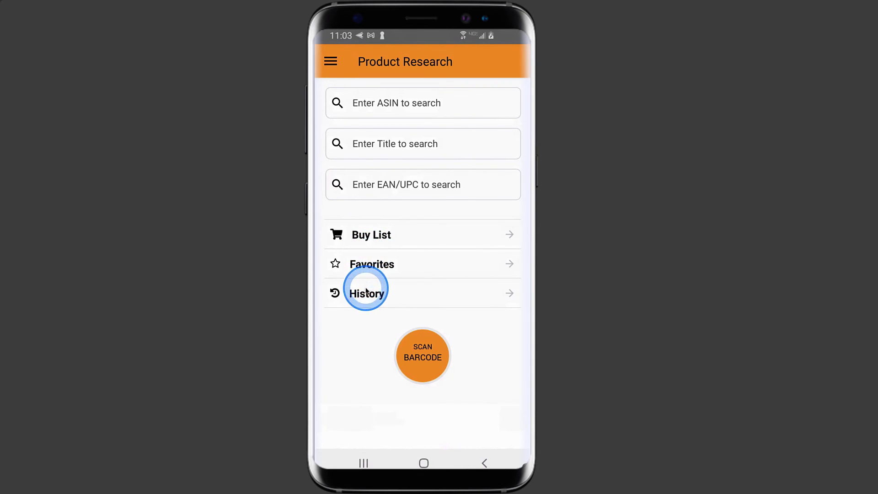
From the Buy List, set the OXO Good Grips Mandoline Slicer's export sheet to My LeadList - walmart.
{"action": "left_click", "coordinate": [374, 231]}
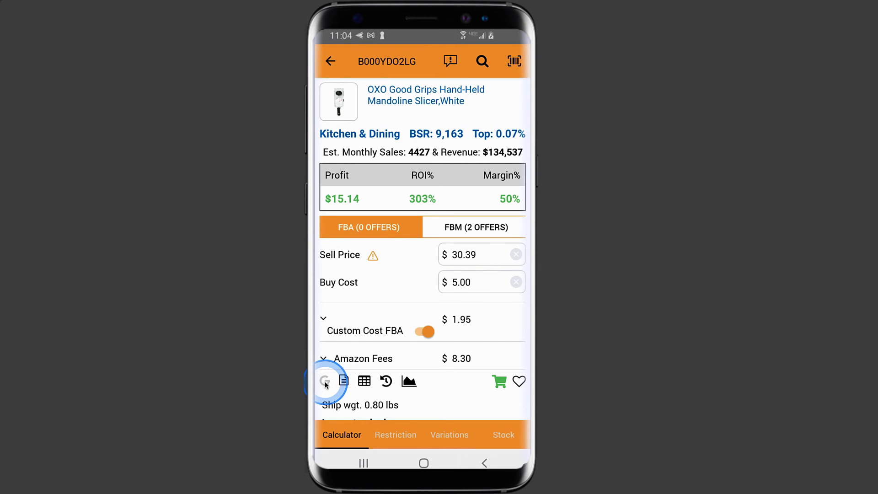
{"action": "left_click", "coordinate": [324, 382]}
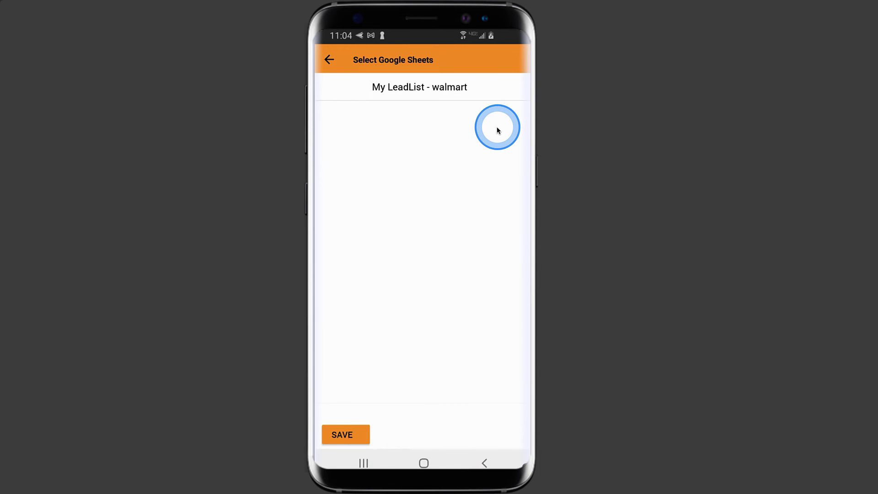
{"action": "left_click", "coordinate": [501, 158]}
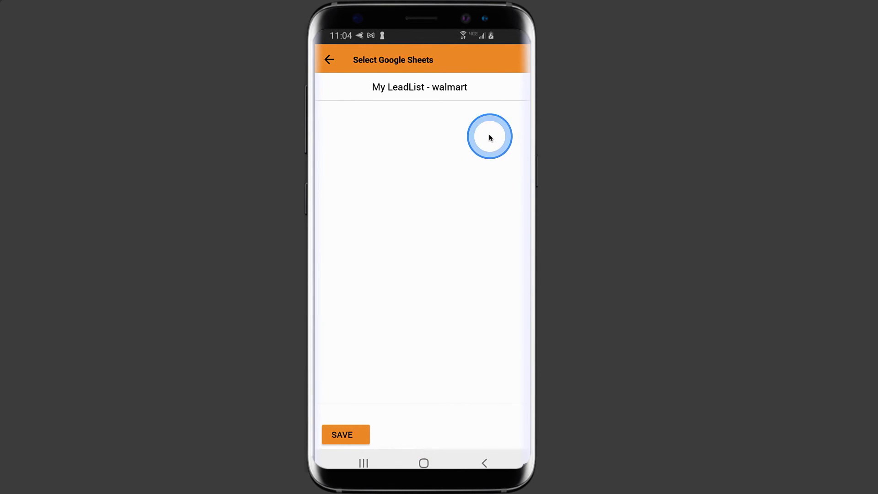
{"action": "left_click", "coordinate": [416, 90]}
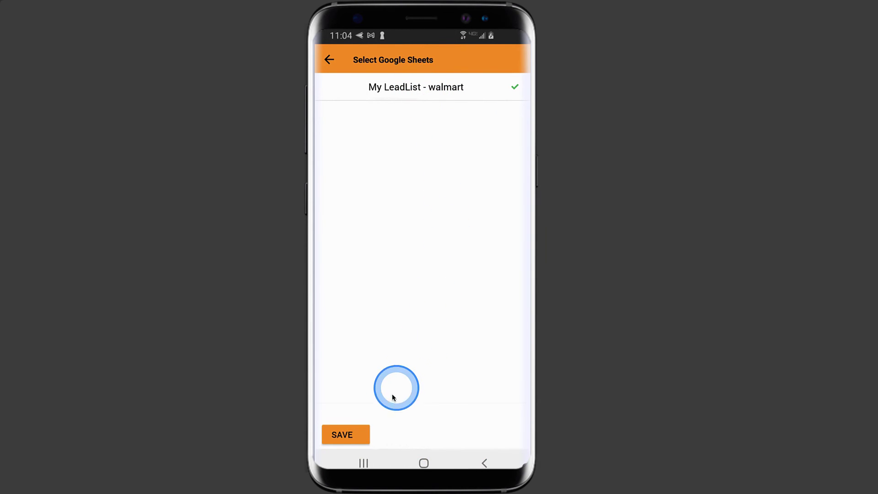
{"action": "left_click", "coordinate": [347, 432]}
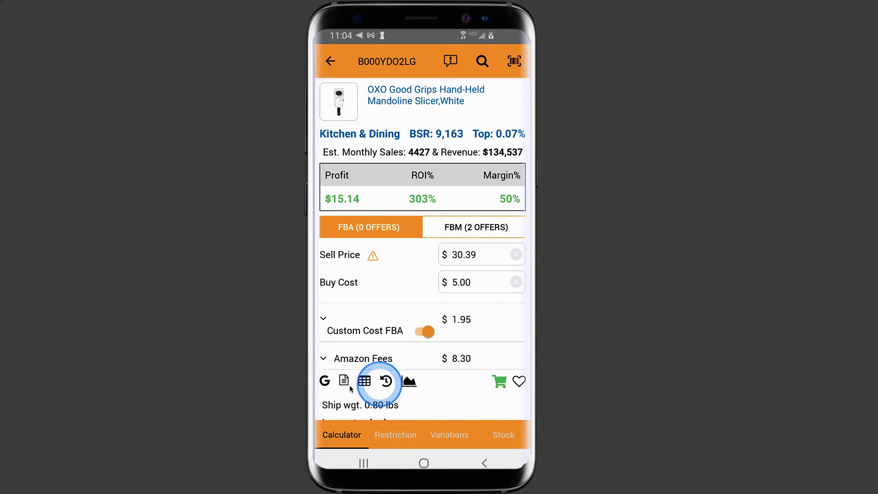
Export the slicer's row (link, B000YDO2LG, 44167, Kitchen & Dining) and check the walmart sheet.
{"action": "left_click", "coordinate": [325, 381]}
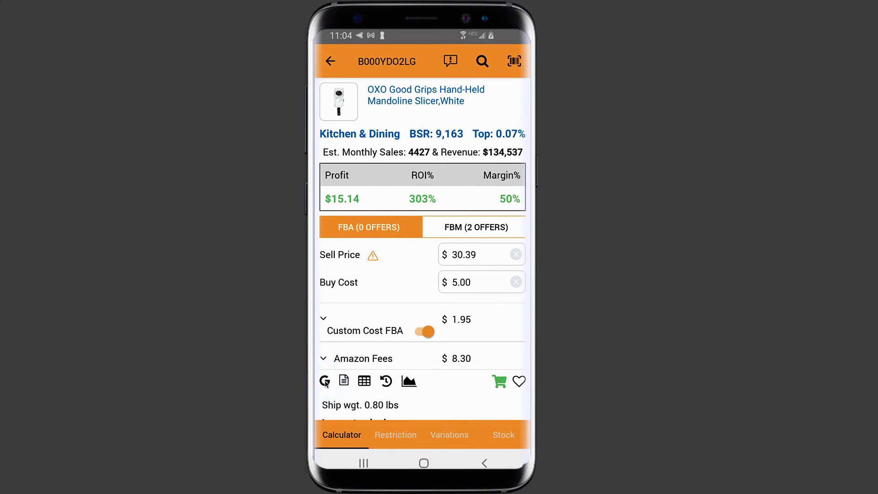
{"action": "left_click", "coordinate": [463, 384]}
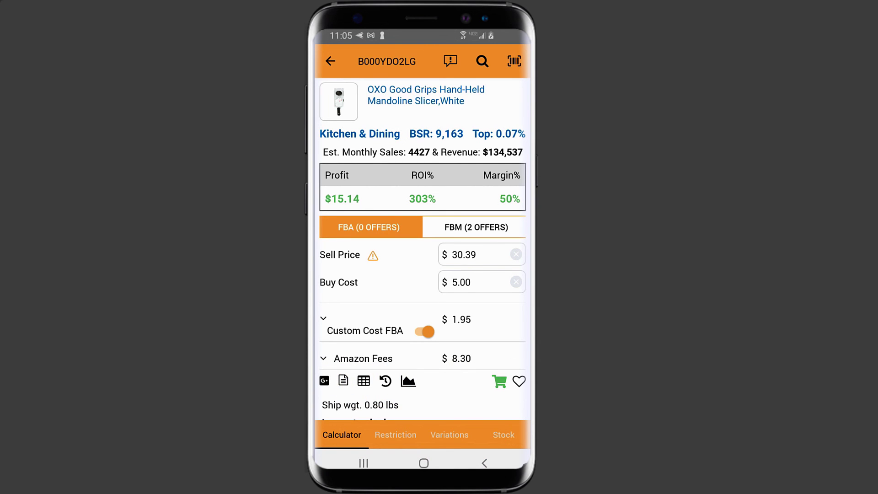
{"action": "left_click", "coordinate": [516, 87]}
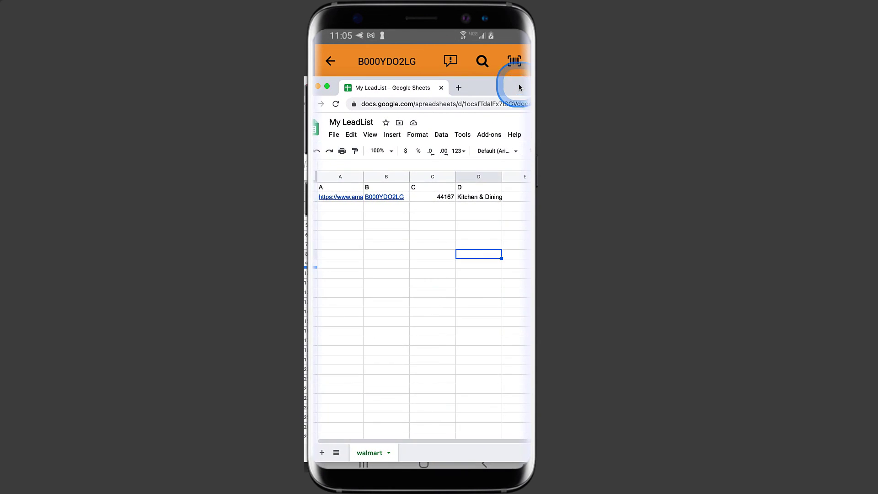
{"action": "left_click", "coordinate": [494, 188]}
{"action": "left_click", "coordinate": [382, 206]}
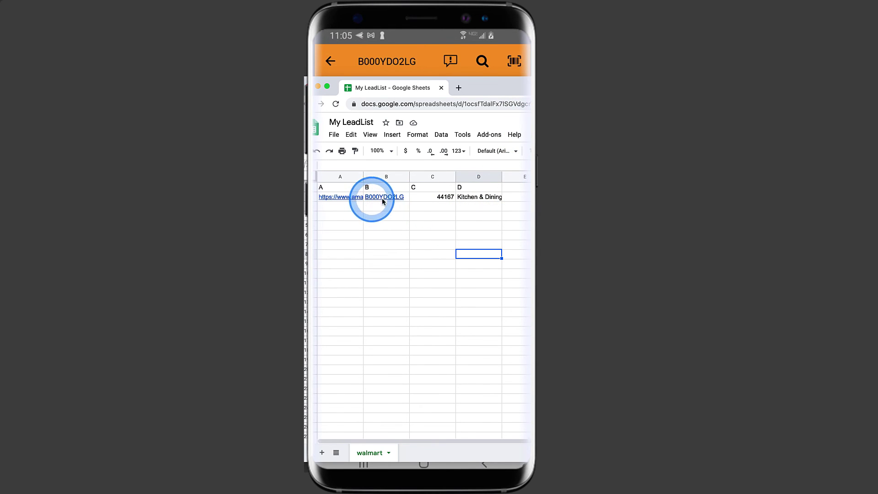
{"action": "left_click", "coordinate": [529, 196]}
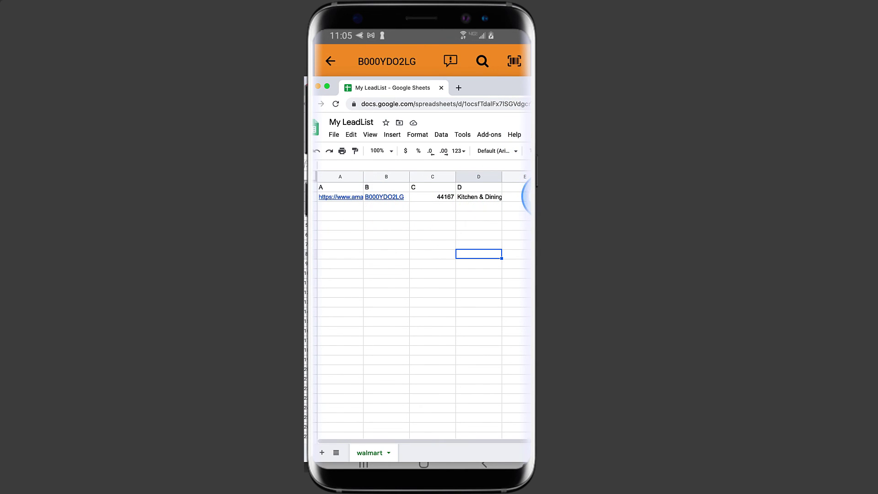